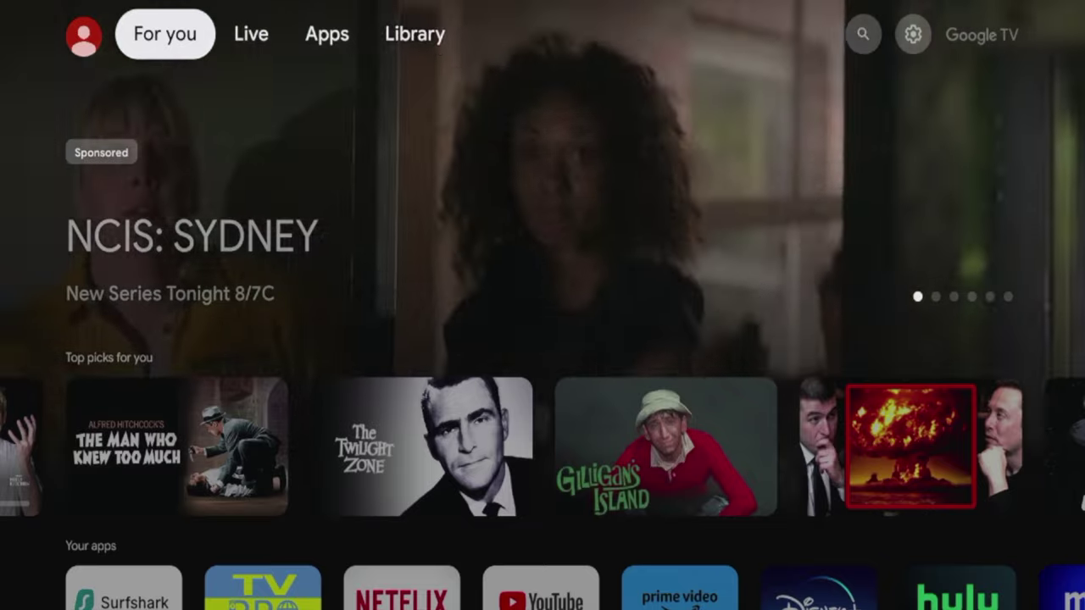
left_click(251, 34)
left_click(327, 34)
left_click(415, 34)
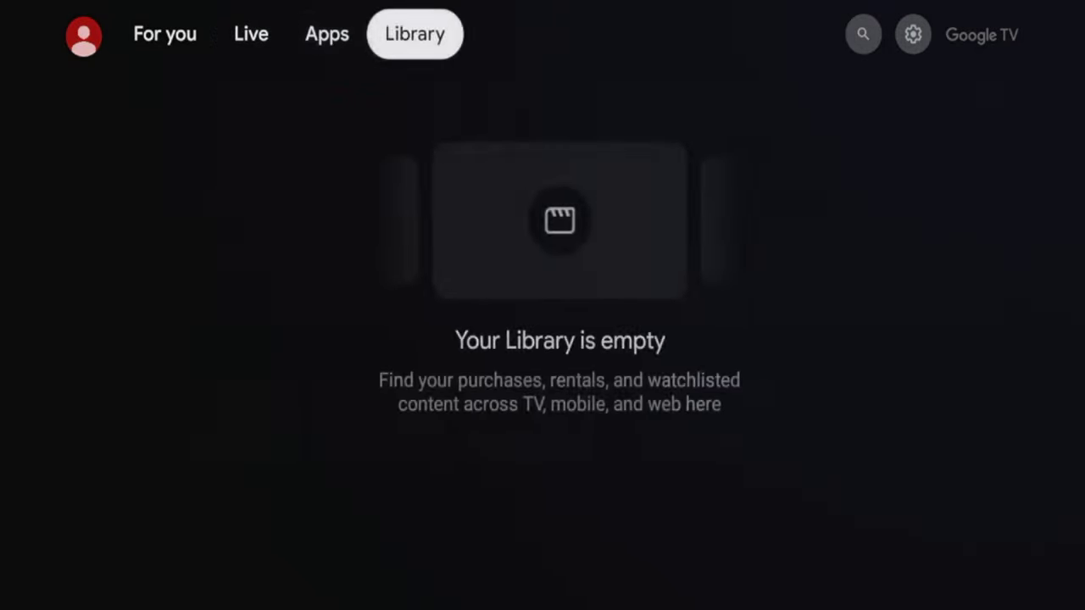
left_click(327, 34)
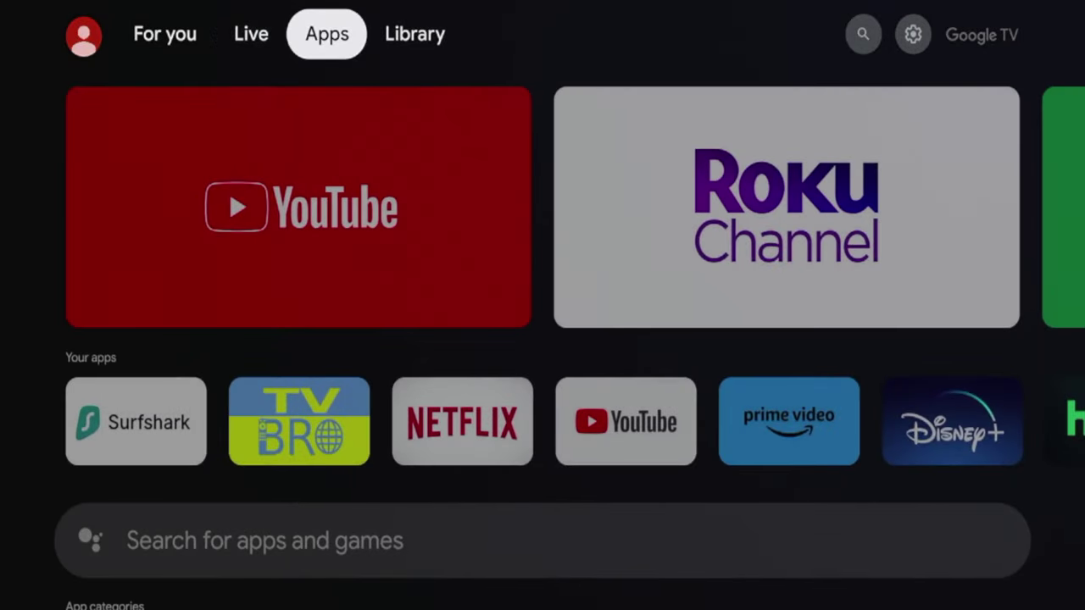
left_click(251, 34)
left_click(165, 34)
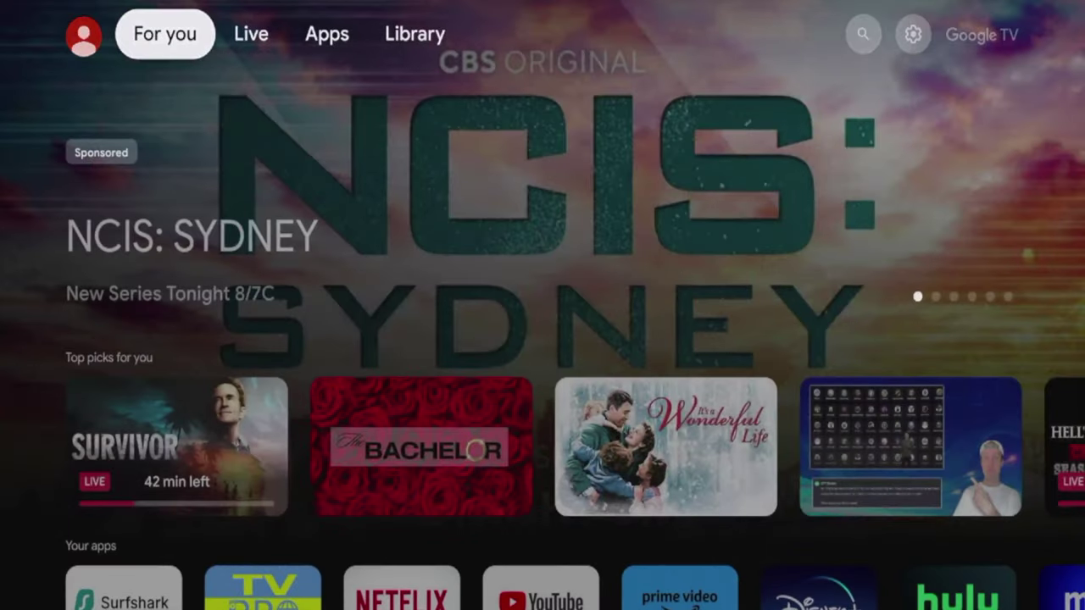
Open the home screen's search page and go to its field for movies, shows and apps
left_click(251, 34)
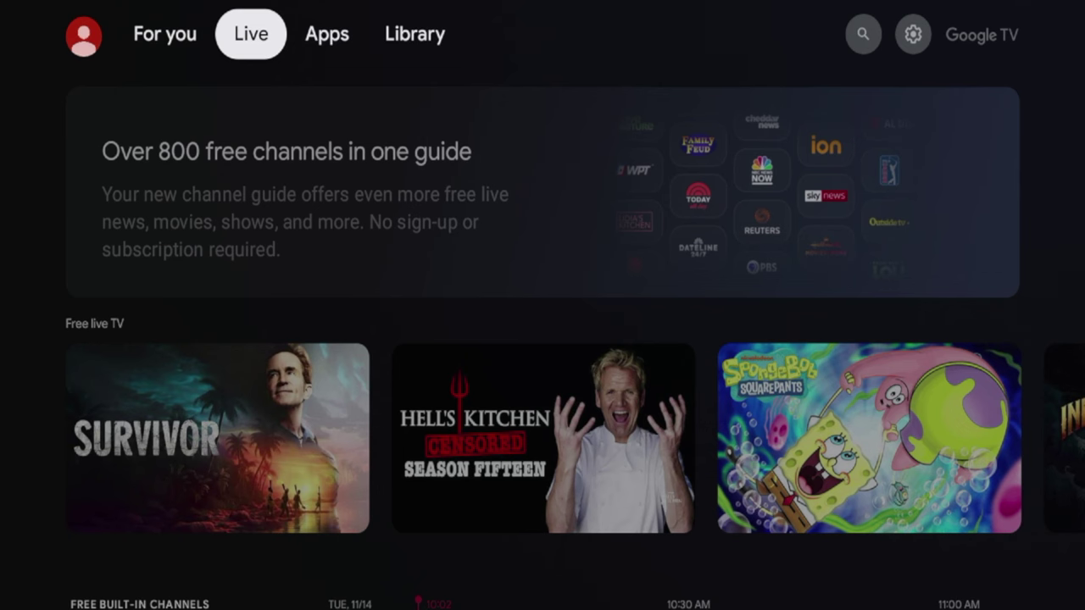
key("Right")
key("Right")
key("Right")
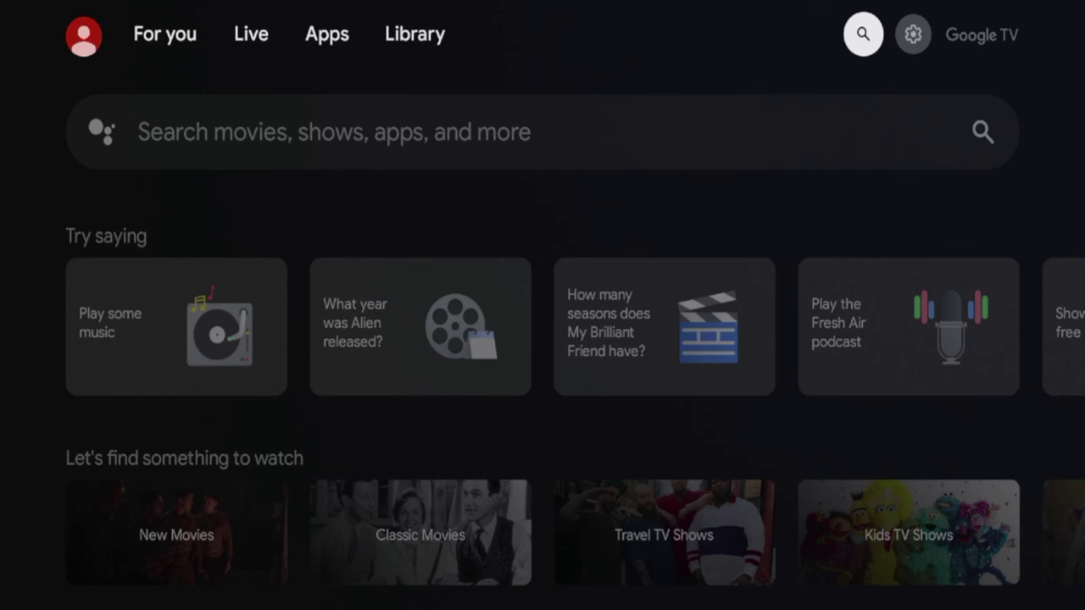
key("Down")
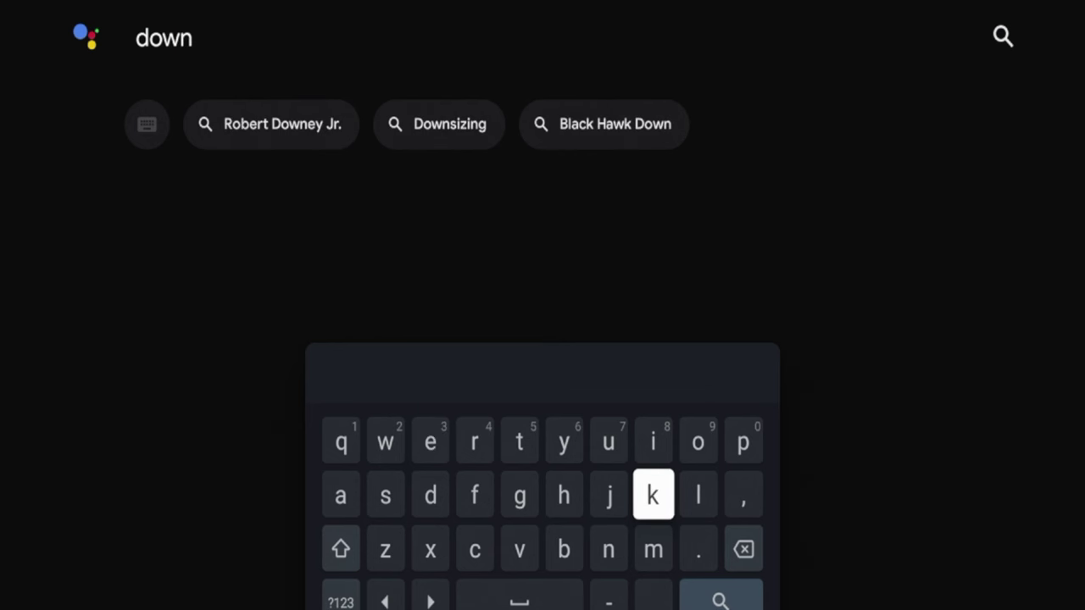
Complete the query "down" to "downloader" and search for the app
key("Right")
key("Return")
key("Up")
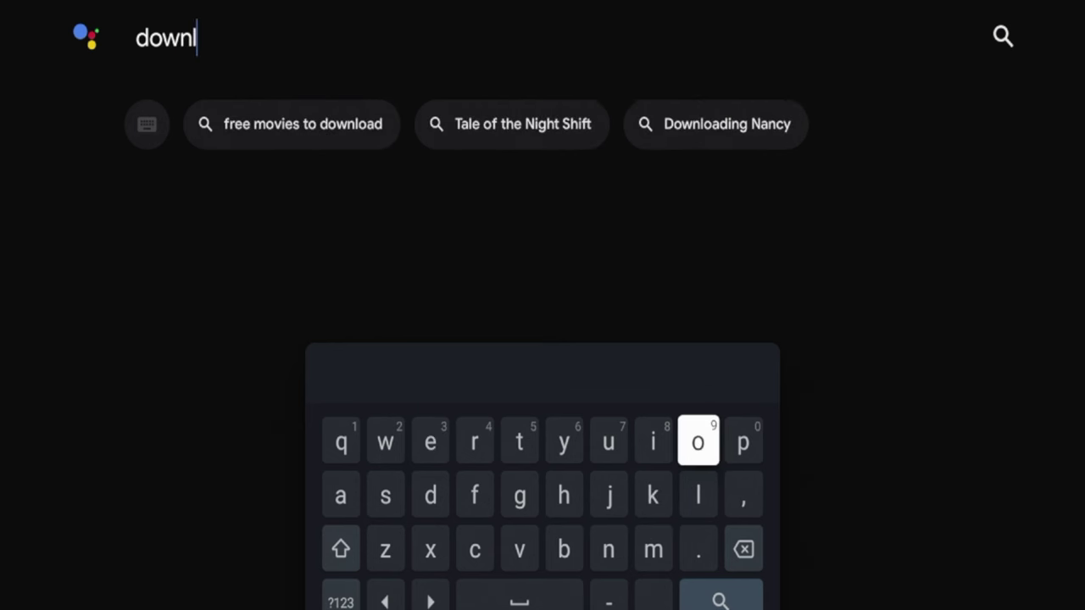
key("Return")
key("Left")
key("Left")
key("Left")
key("Left")
key("Left")
key("Left")
key("Left")
key("Down")
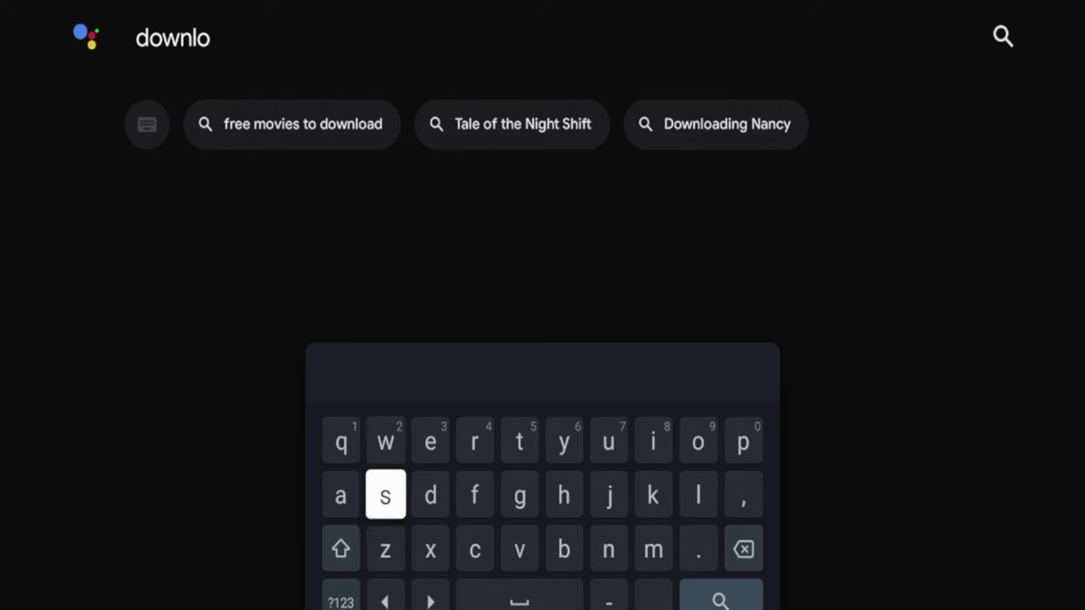
key("Left")
key("Return")
key("Right")
key("Right")
key("Return")
key("Up")
key("Return")
key("Right")
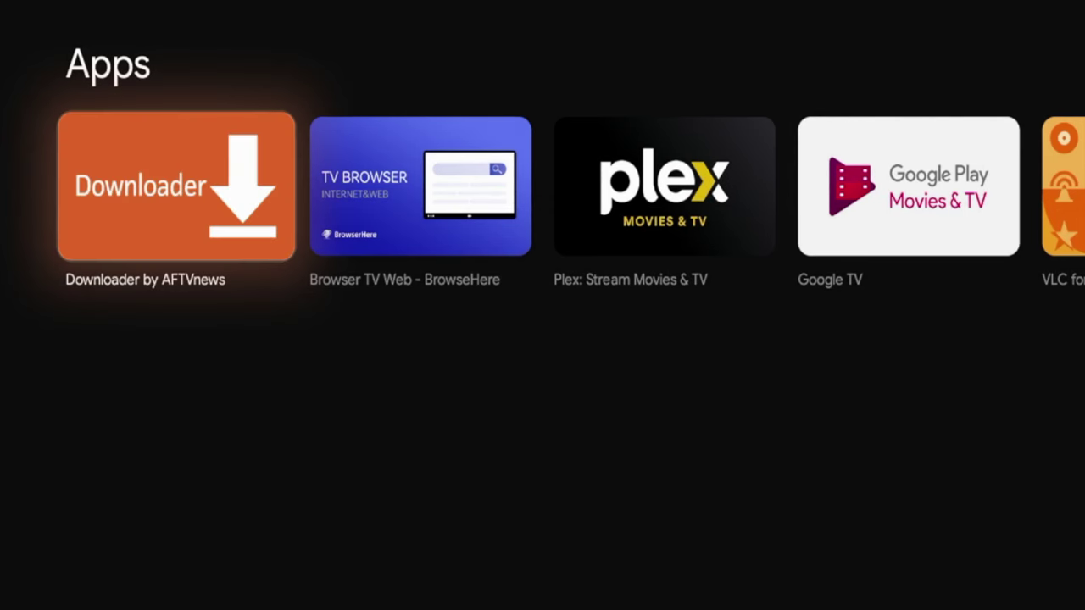
Open the Downloader by AFTVnews app page from the Apps results and install the app
key("Right")
key("Left")
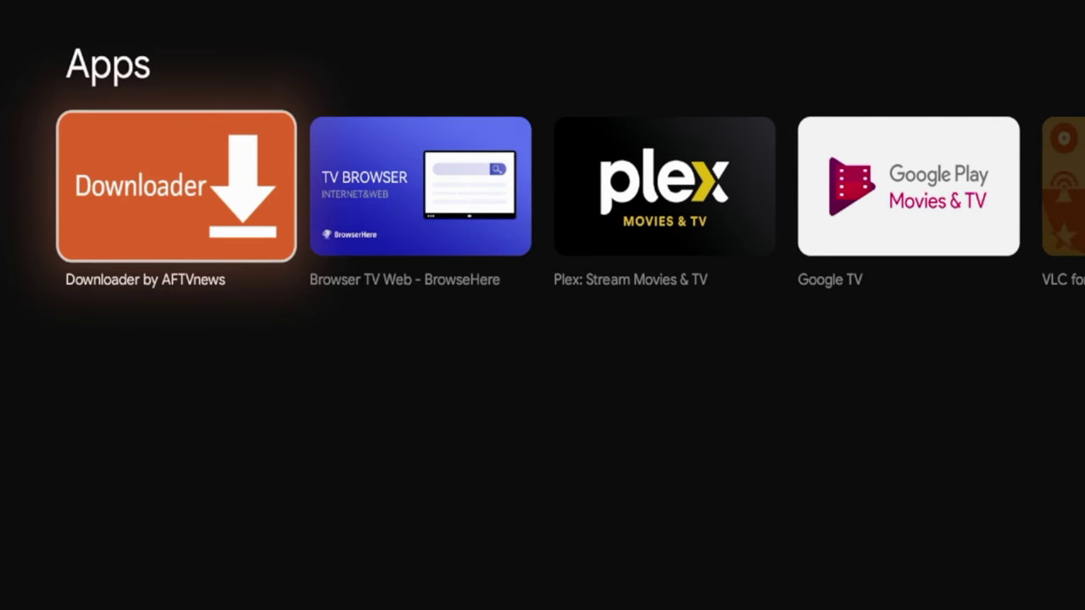
key("Return")
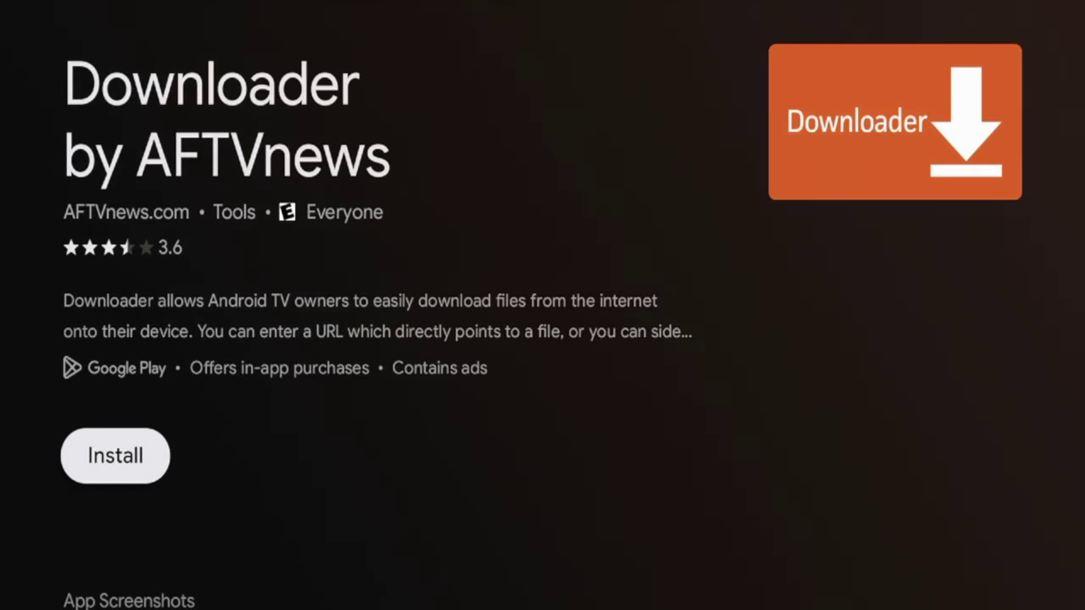
key("Return")
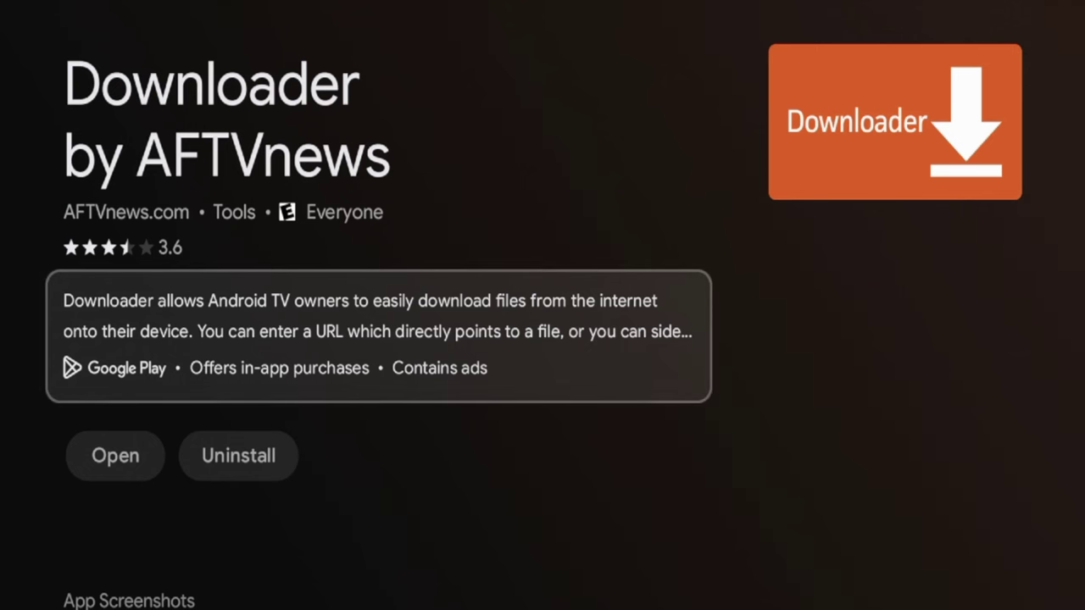
Leave the Downloader app page and open the device's full Settings
key("Escape")
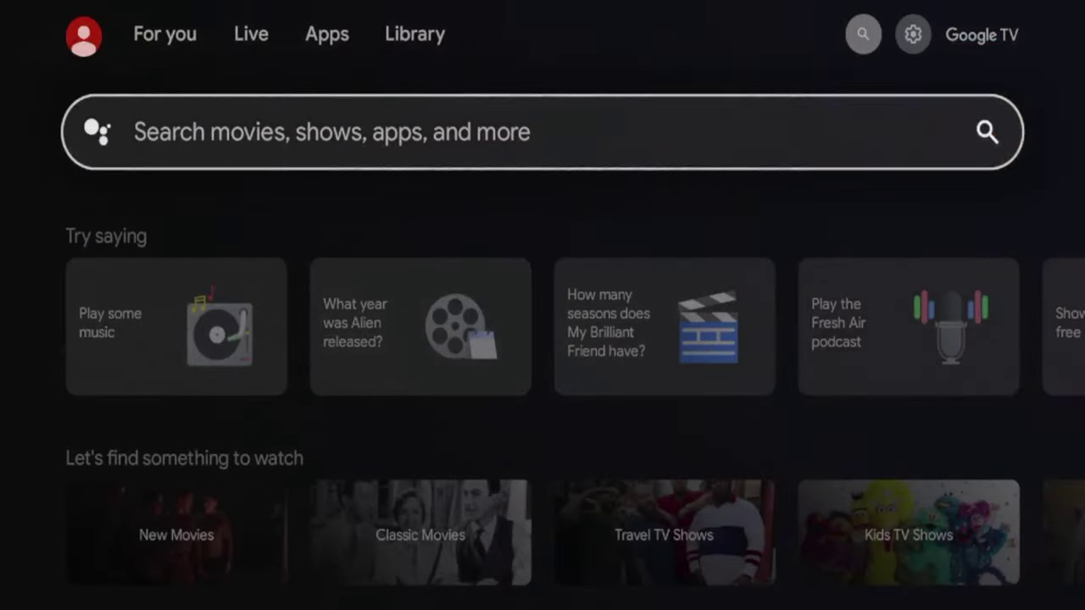
key("Up")
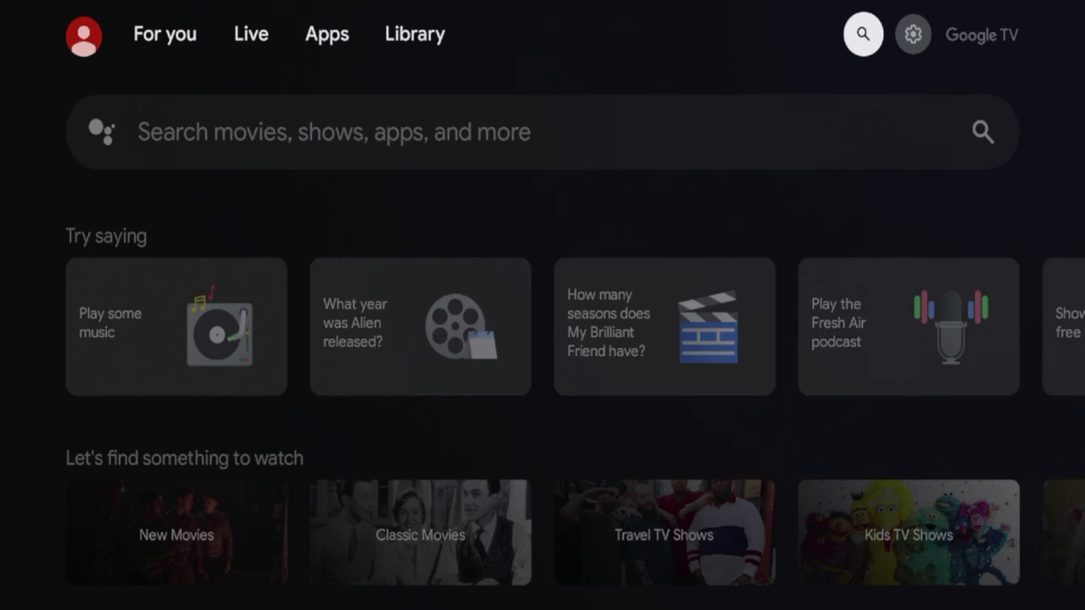
key("Right")
key("Return")
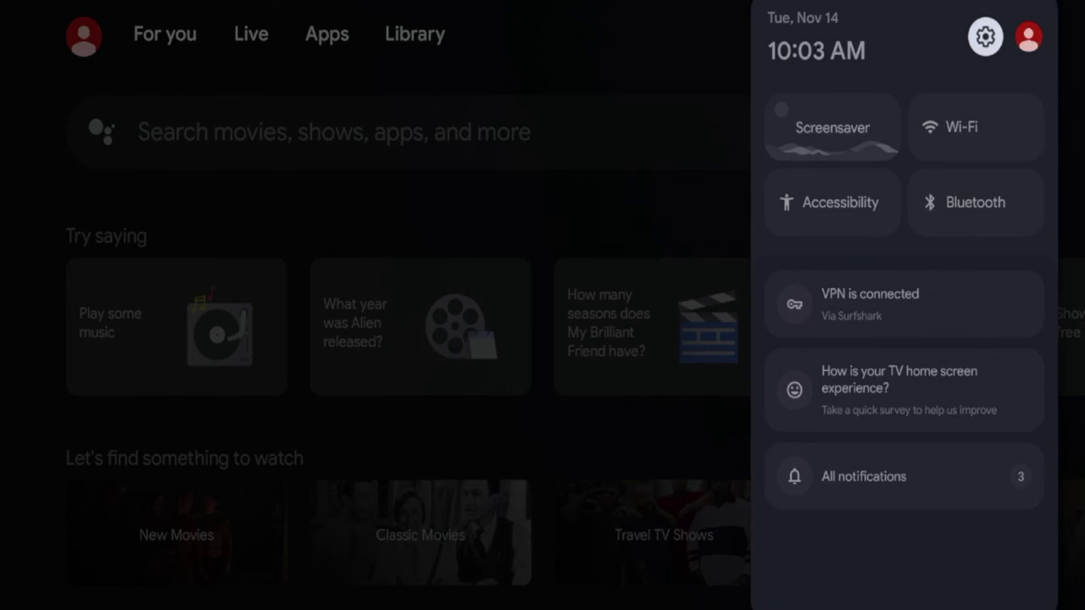
key("Return")
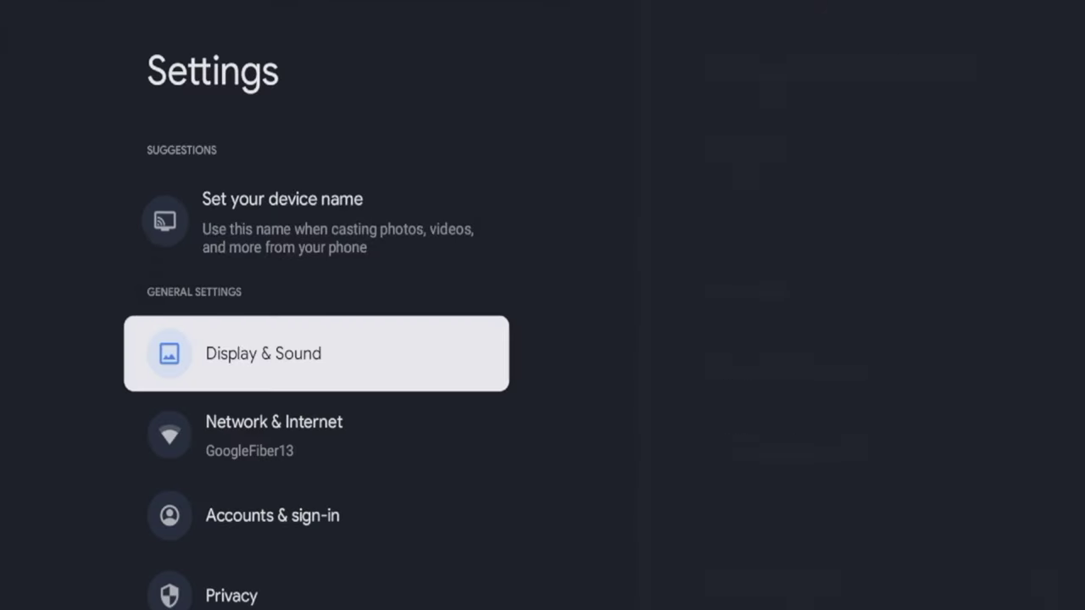
Open the About page within the System settings
key("Down")
key("Down")
key("Down")
key("Down")
key("Down")
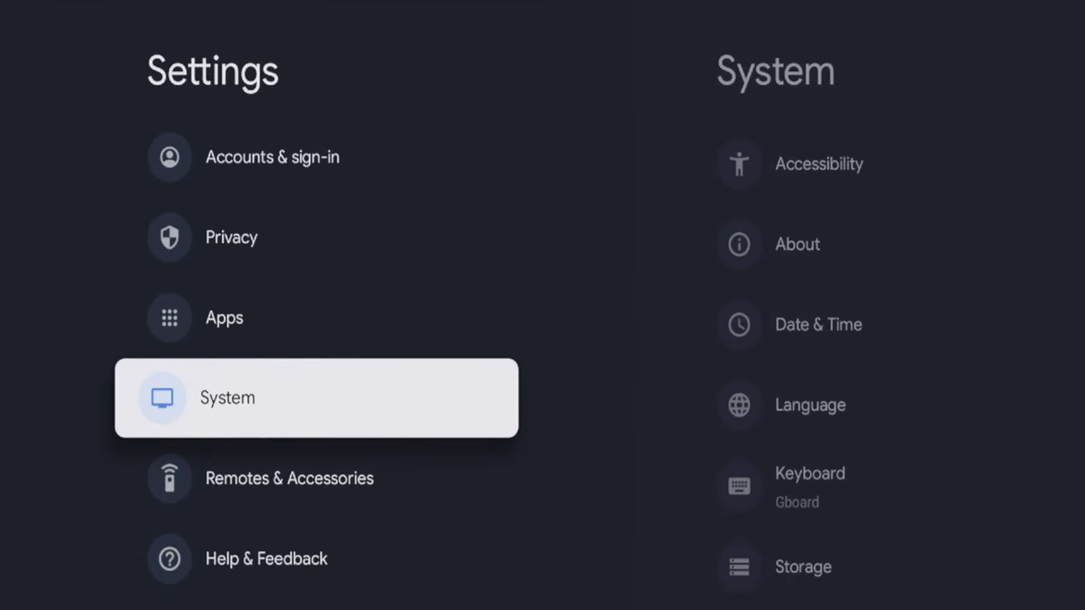
key("Return")
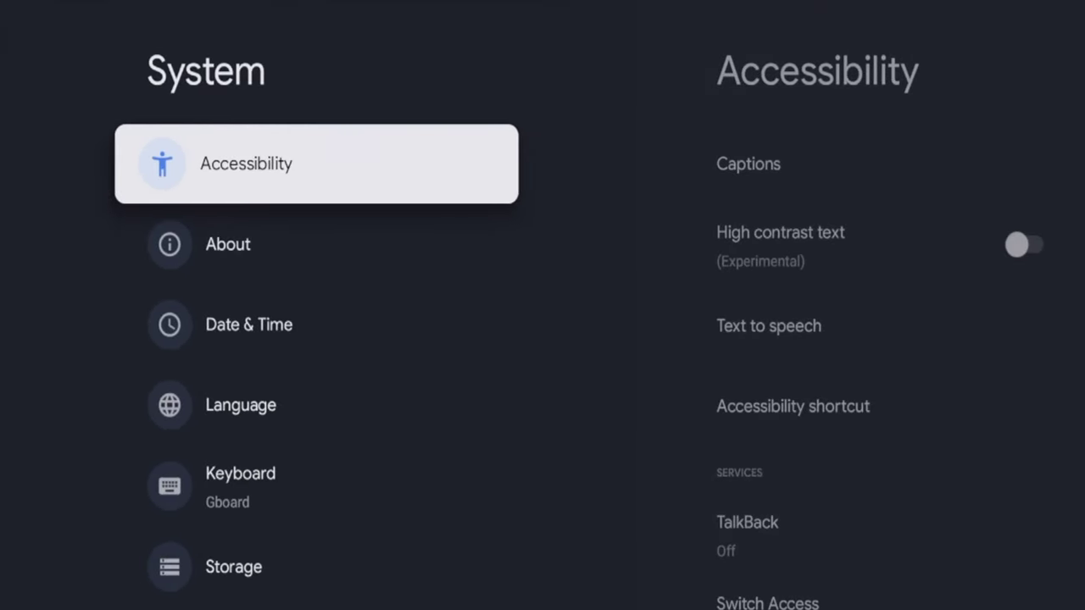
key("Down")
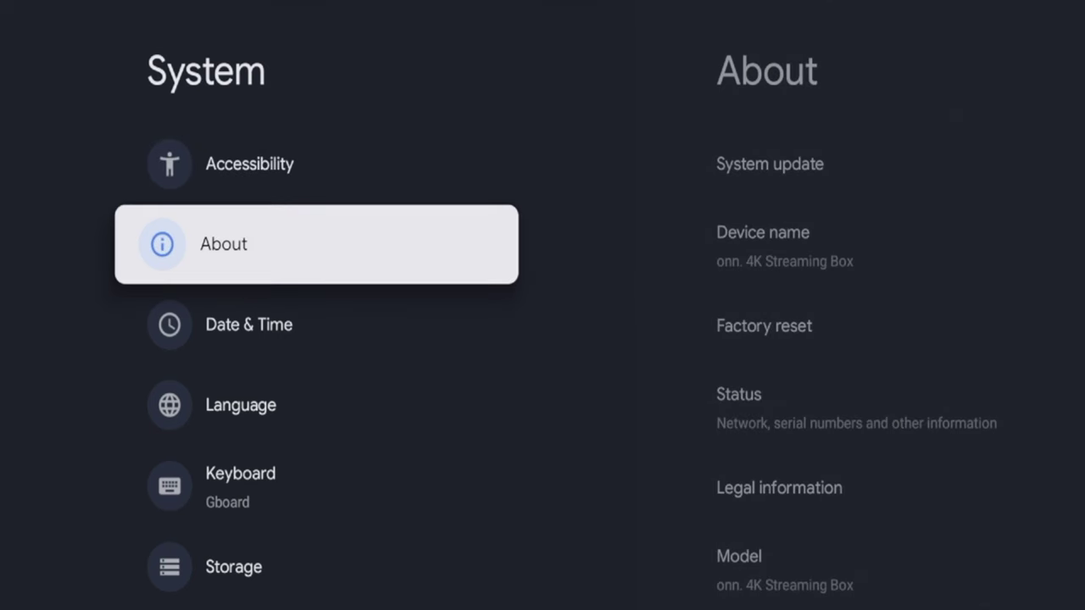
key("Return")
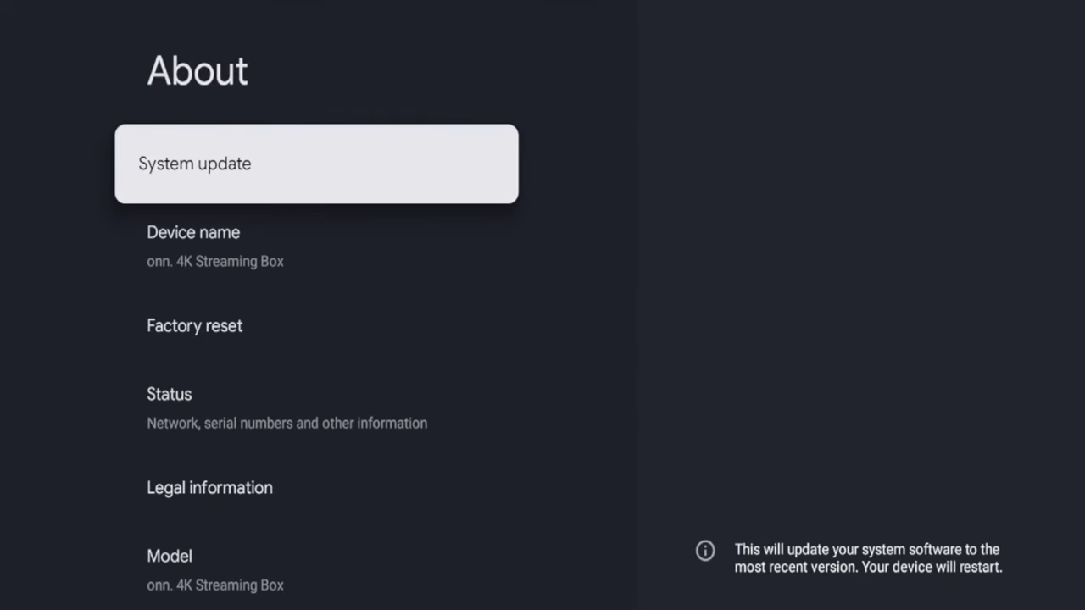
Unlock developer mode by repeatedly activating the Android TV OS build entry, and return to the main Settings list
key("Down")
key("Down")
key("Down")
key("Down")
key("Down")
key("Down")
key("Down")
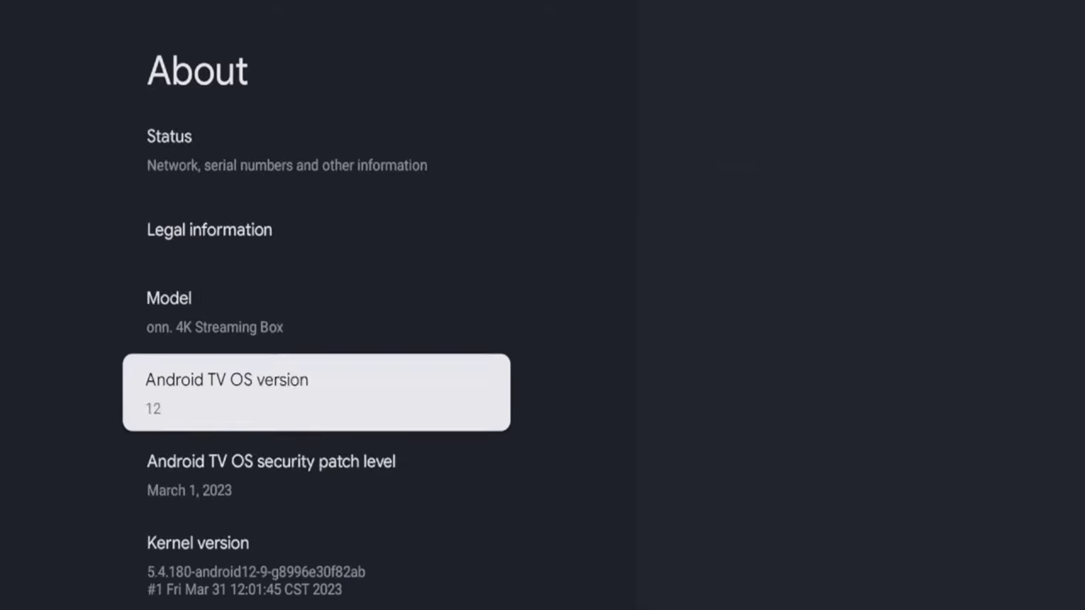
key("Down")
key("Down")
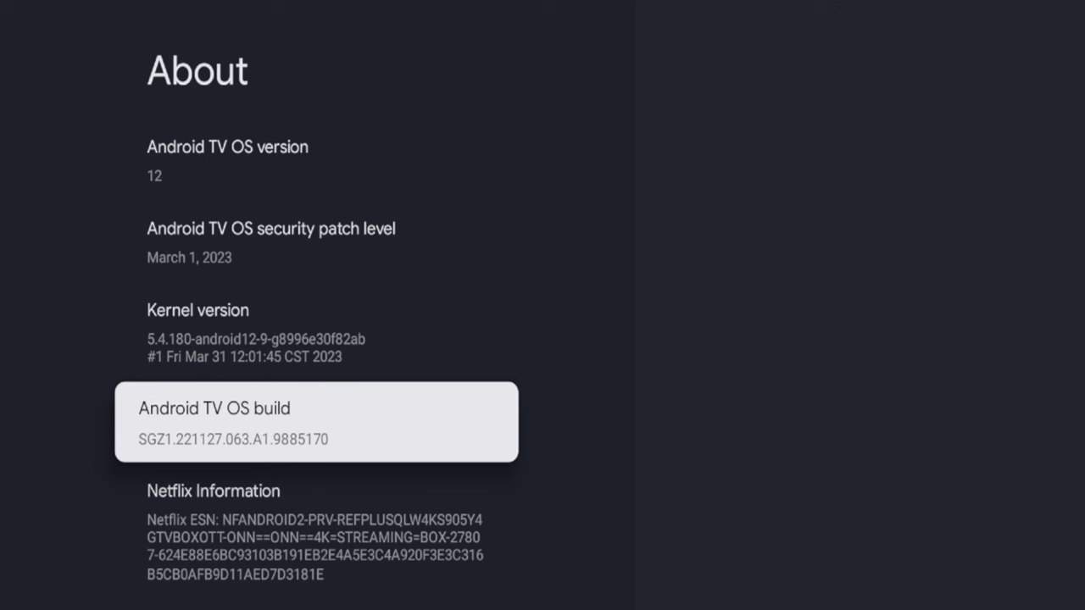
key("Return")
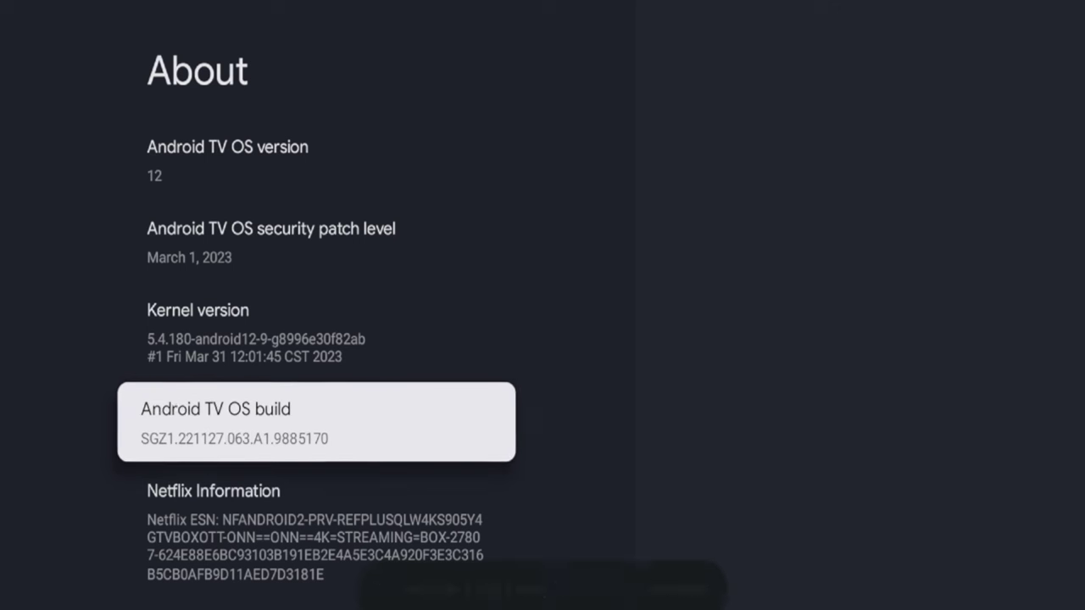
key("Return")
key("Return")
key("Return")
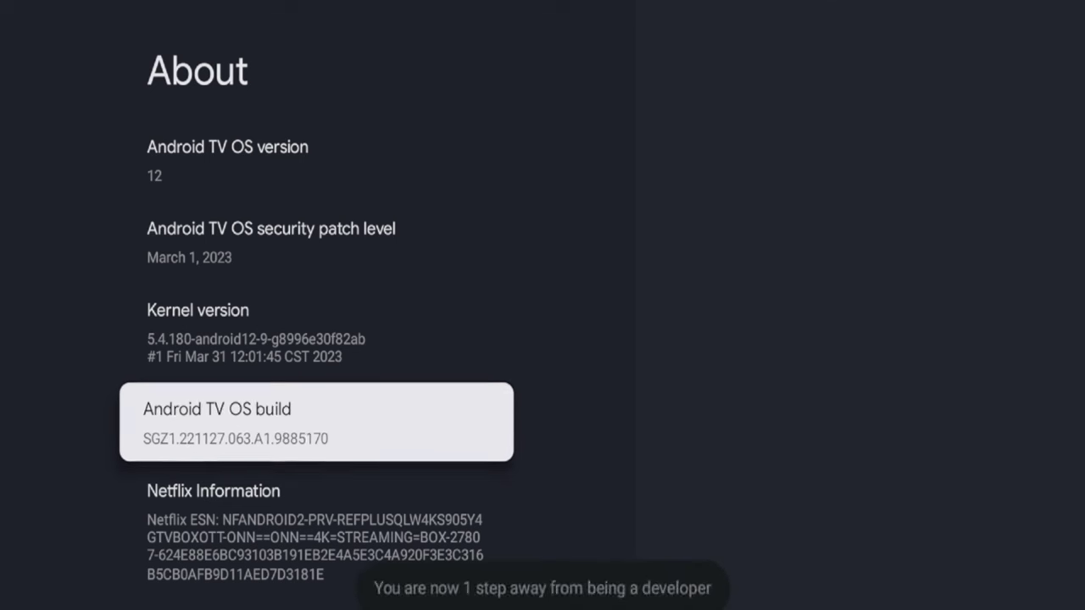
key("Return")
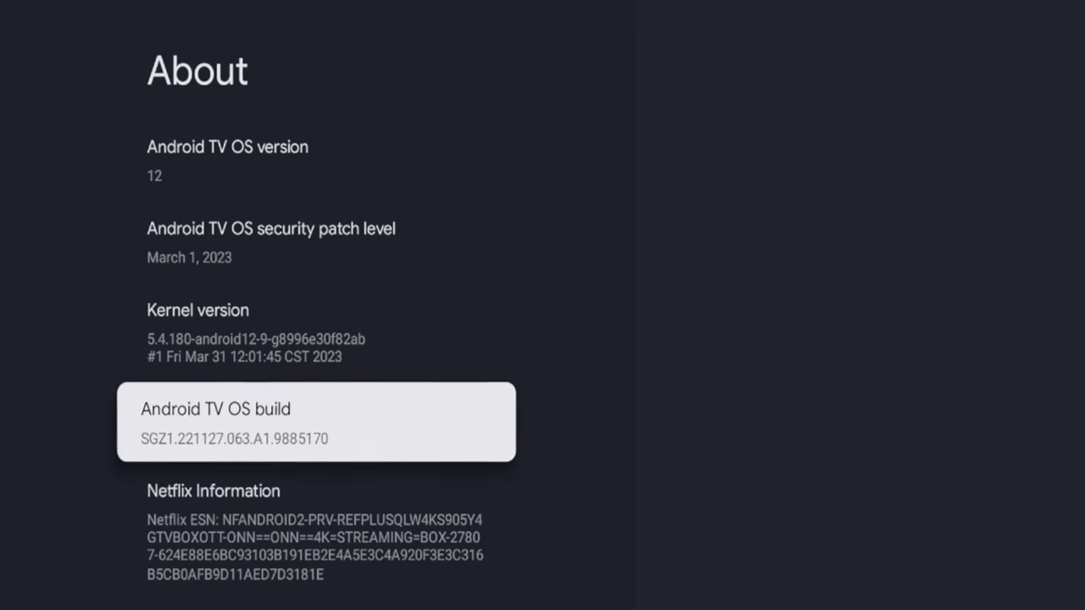
key("Escape")
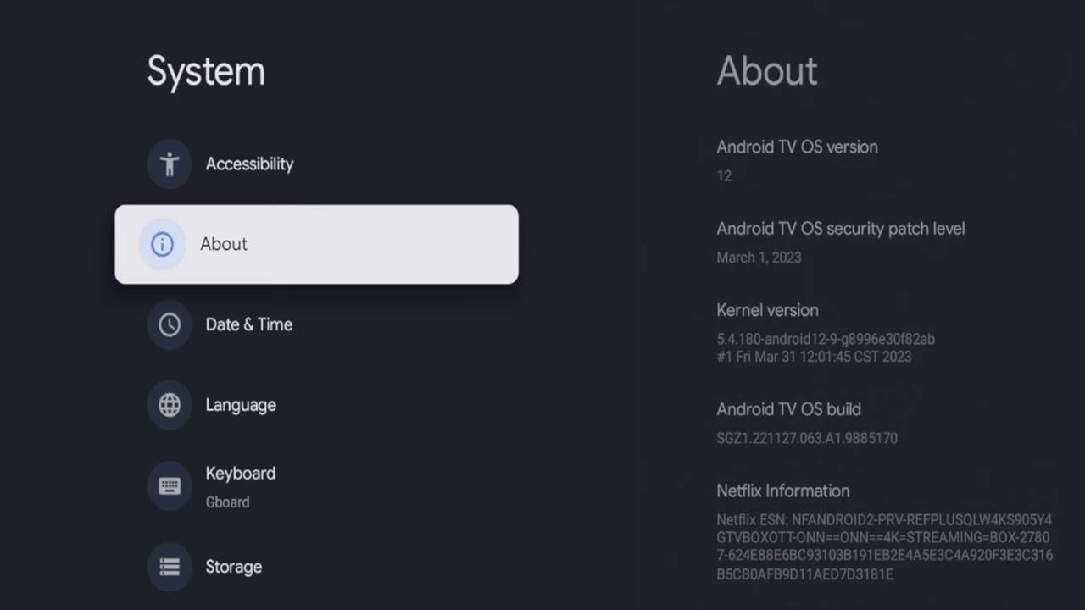
key("Escape")
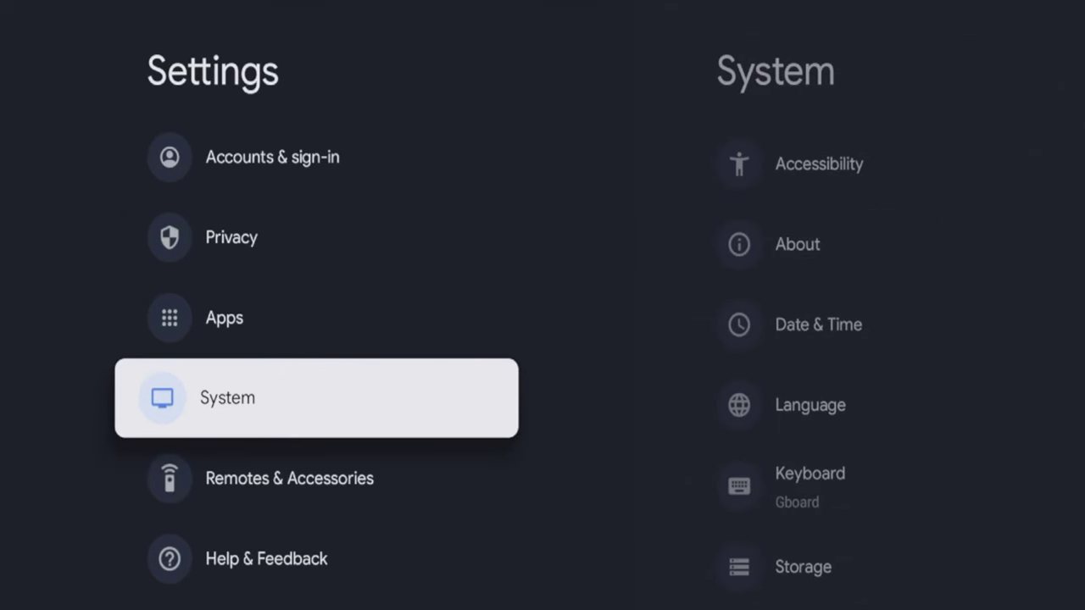
Reopen the System settings and enter Developer options
key("Down")
key("Up")
key("Return")
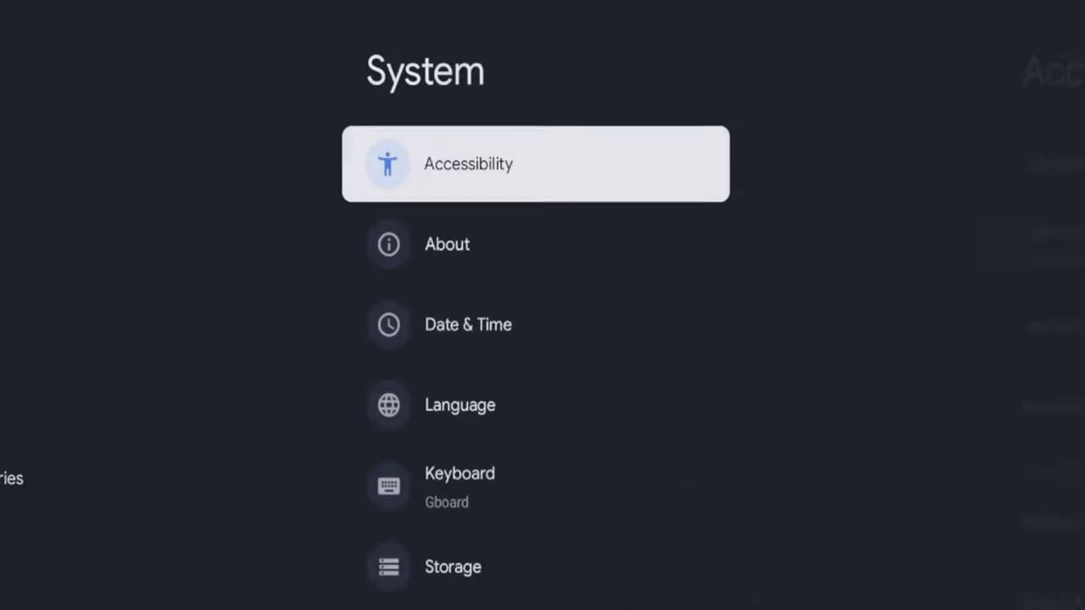
key("Down")
key("Down")
key("Down")
key("Down")
key("Down")
key("Down")
key("Down")
key("Down")
key("Down")
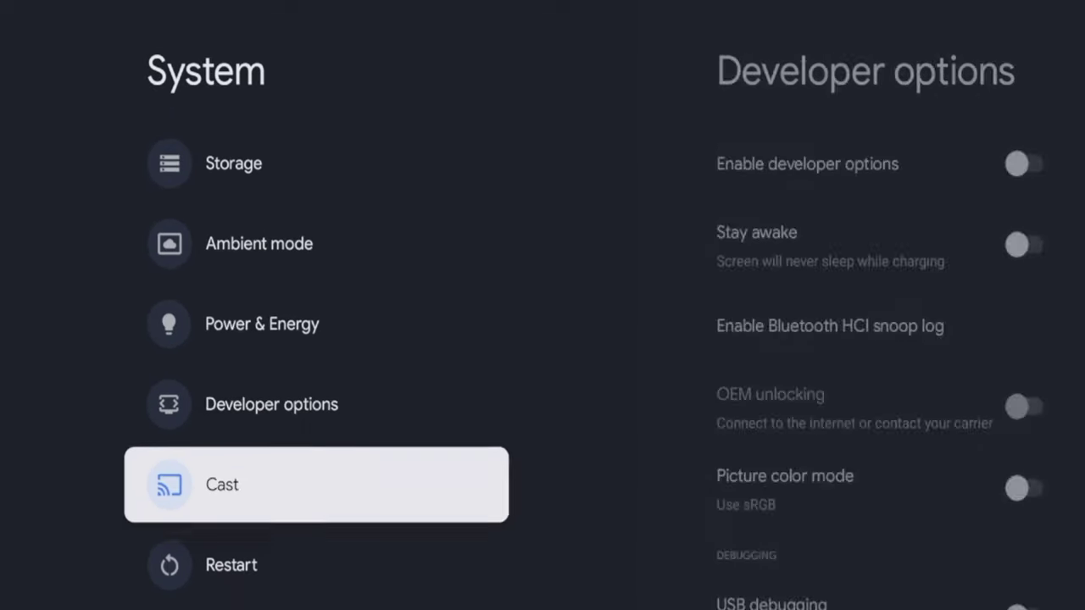
key("Up")
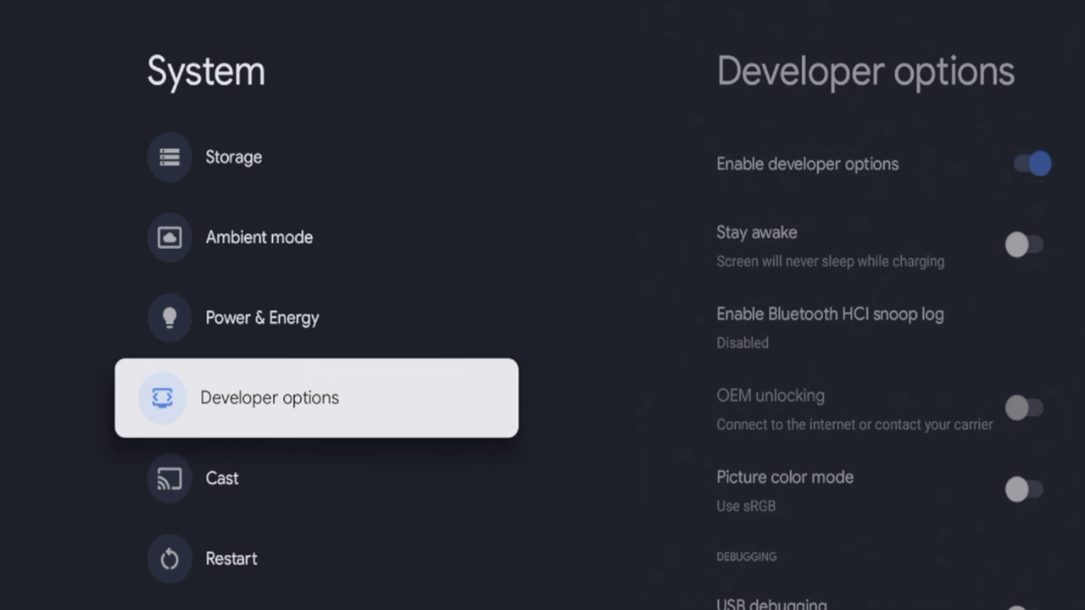
key("Return")
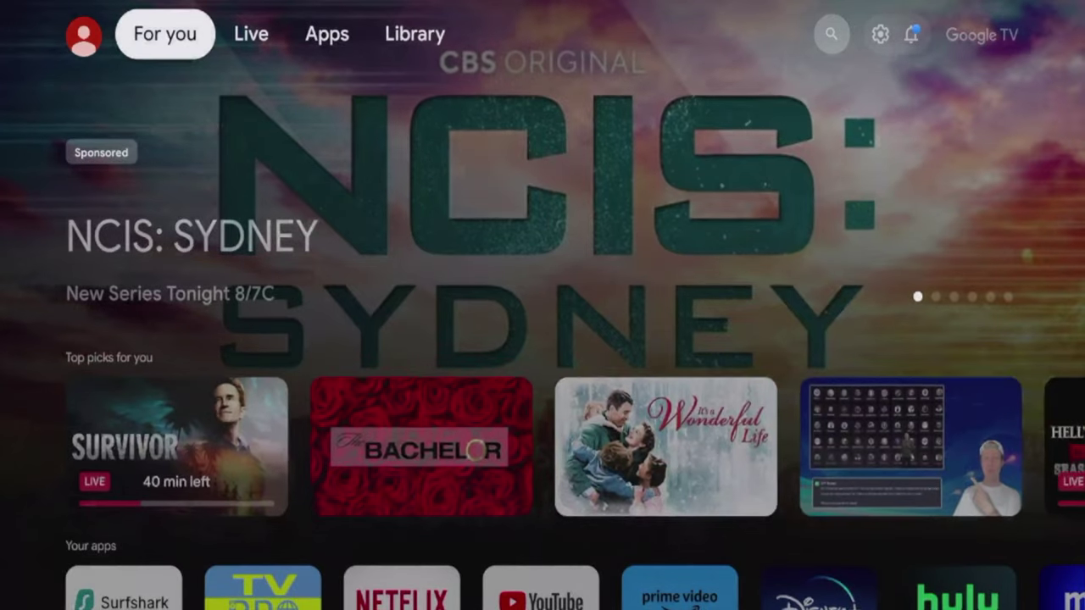
Open the full list of installed apps from the Your apps row on the home screen's Apps page
key("Right")
key("Right")
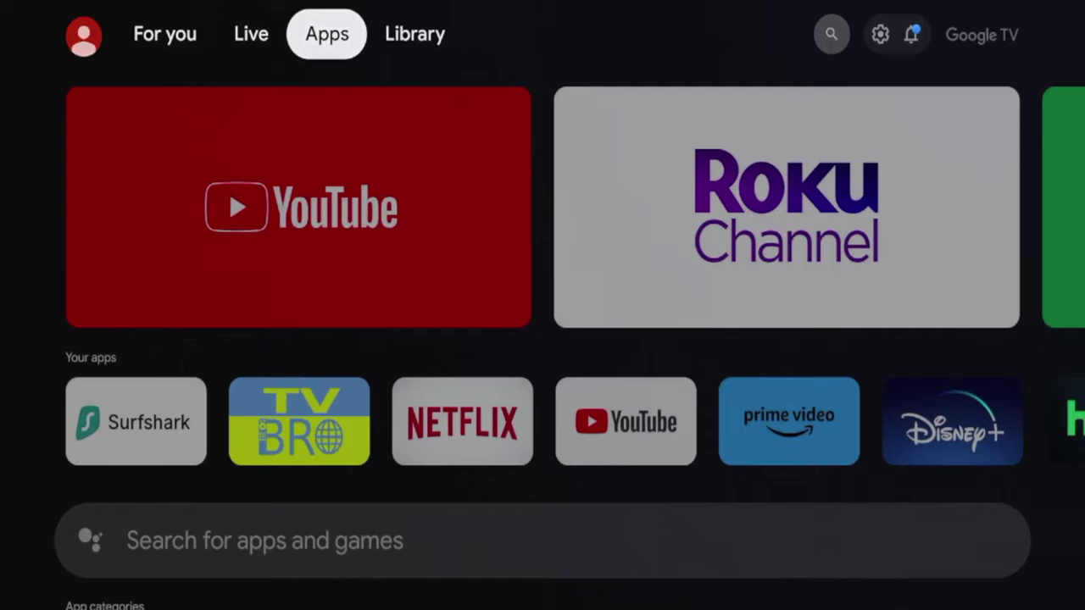
key("Down")
key("Right")
key("Right")
key("Right")
key("Right")
key("Right")
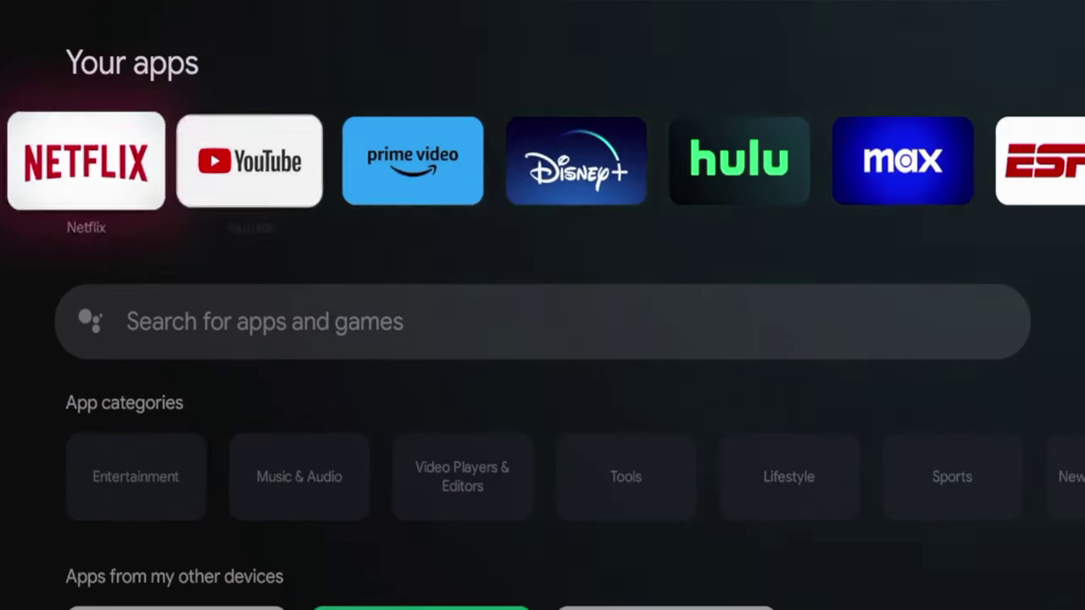
key("Right")
key("Right")
key("Right")
key("Right")
key("Right")
key("Right")
key("Right")
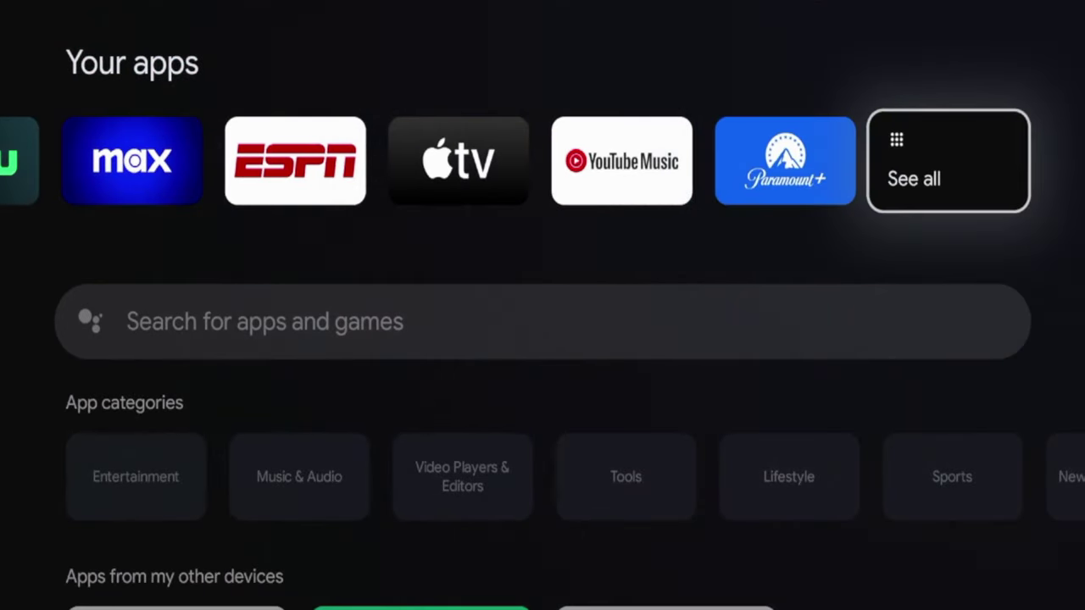
key("Return")
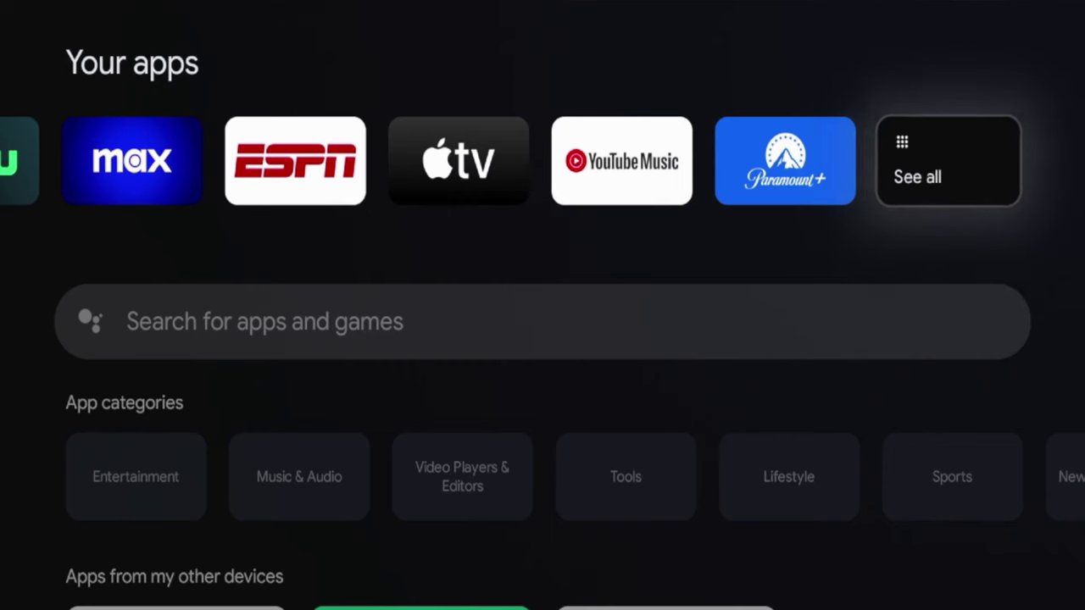
Move the Downloader app to the second position in the apps list, right after Surfshark, and finish arranging
key("Down")
key("Down")
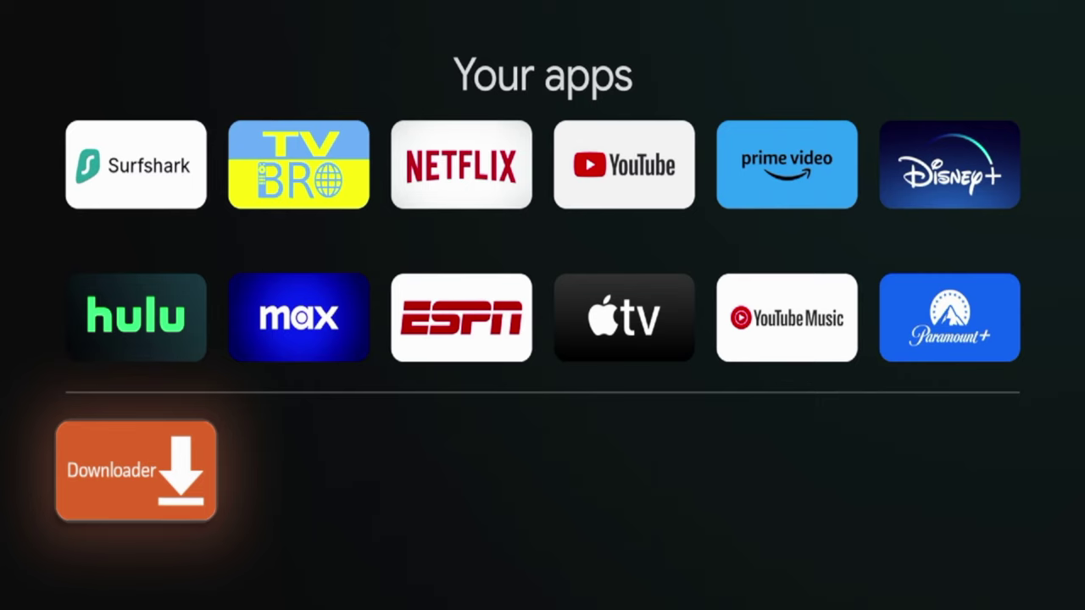
key("Return")
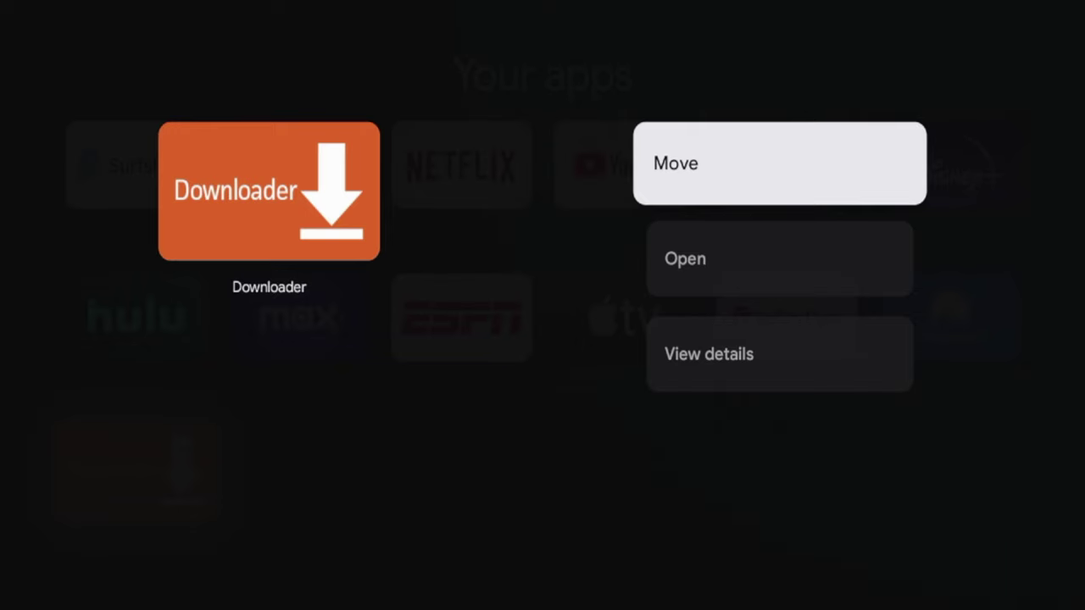
key("Return")
key("Up")
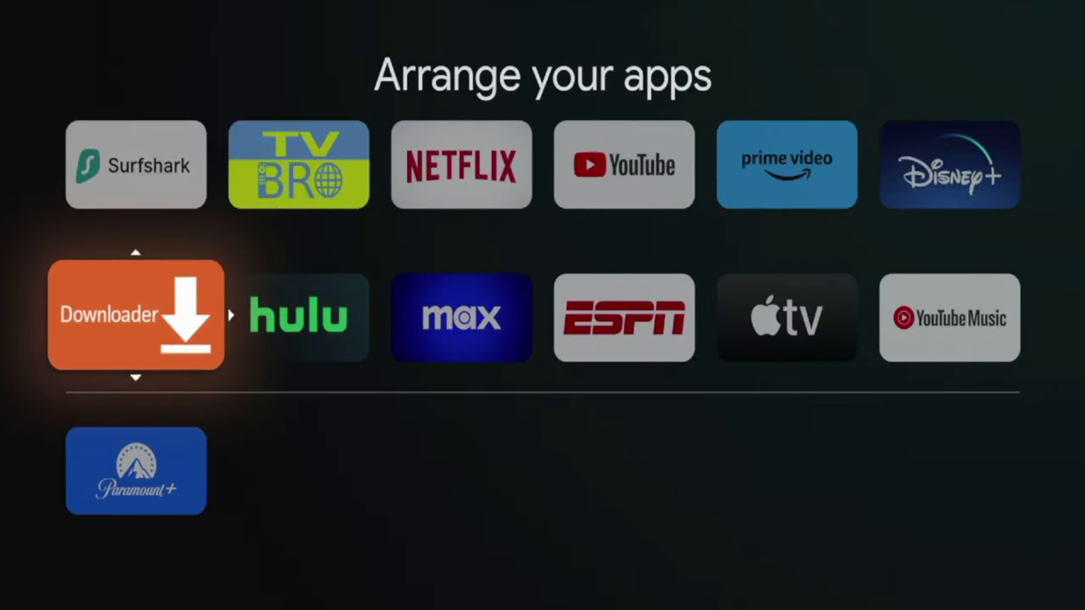
key("Up")
key("Right")
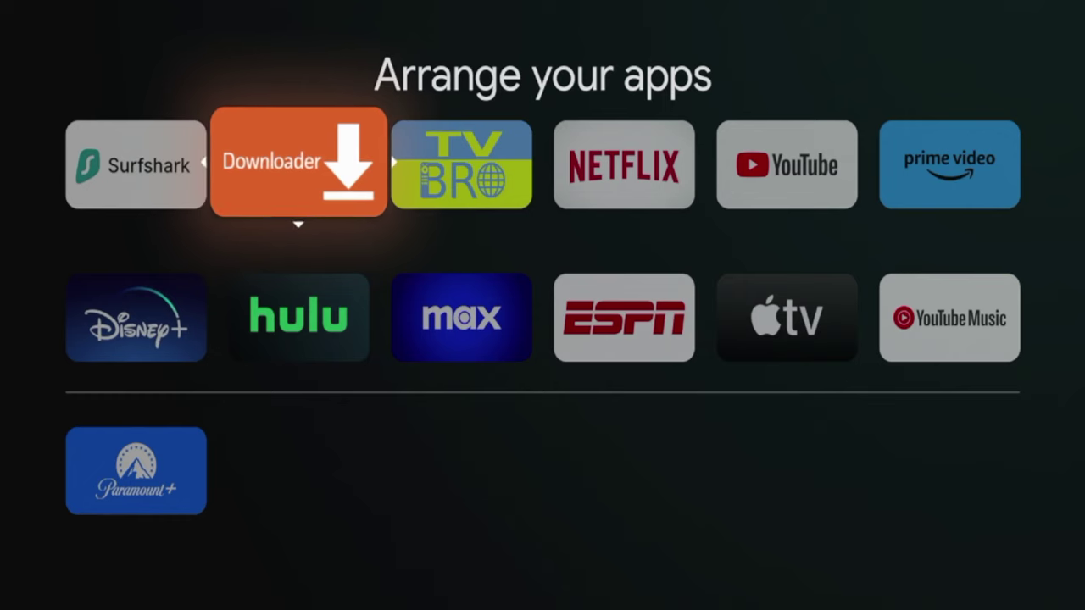
key("Return")
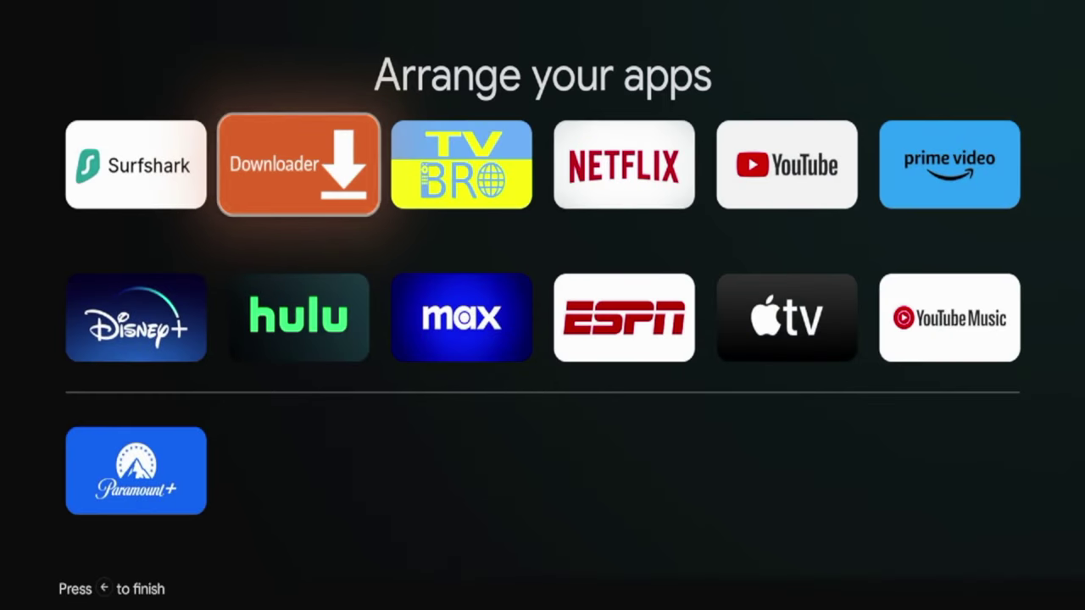
key("Escape")
Launch the Downloader app from the Your apps row on the Apps page
key("Left")
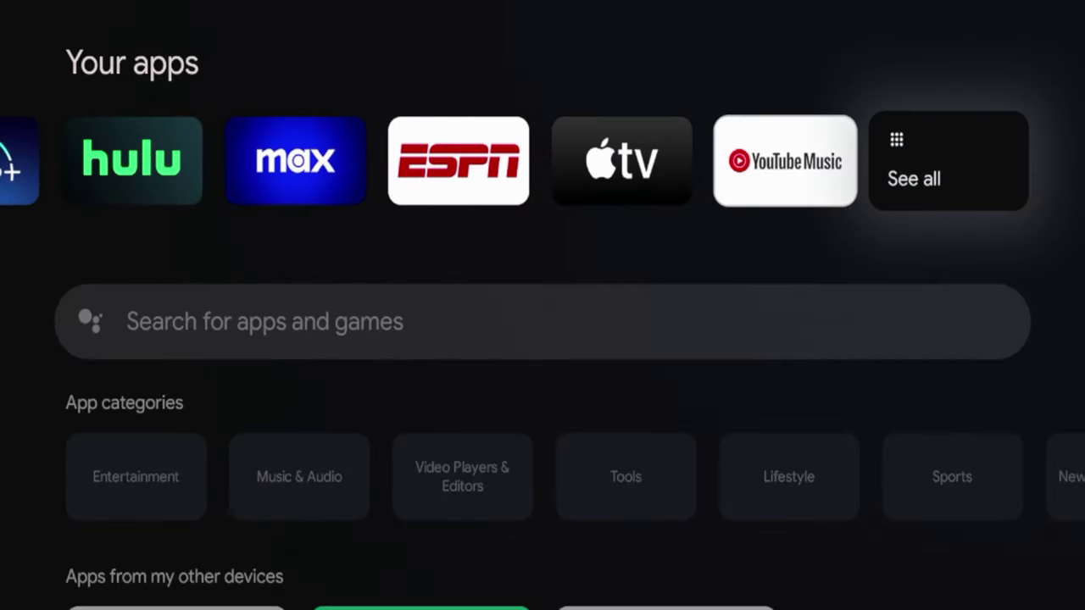
key("Left")
key("Left")
key("Left")
key("Left")
key("Left")
key("Left")
key("Left")
key("Left")
key("Left")
key("Left")
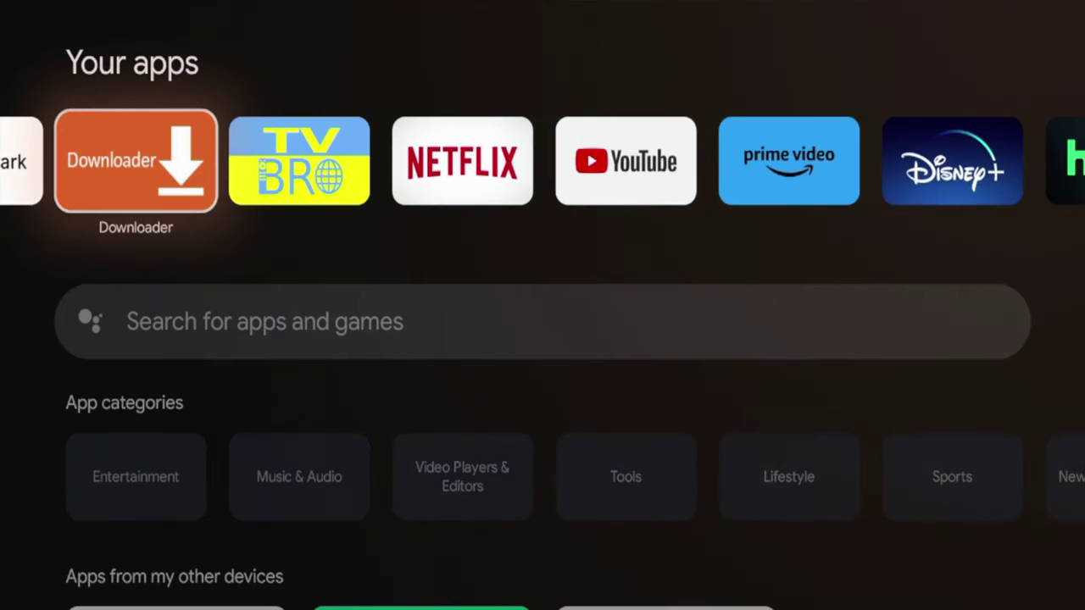
key("Left")
key("Right")
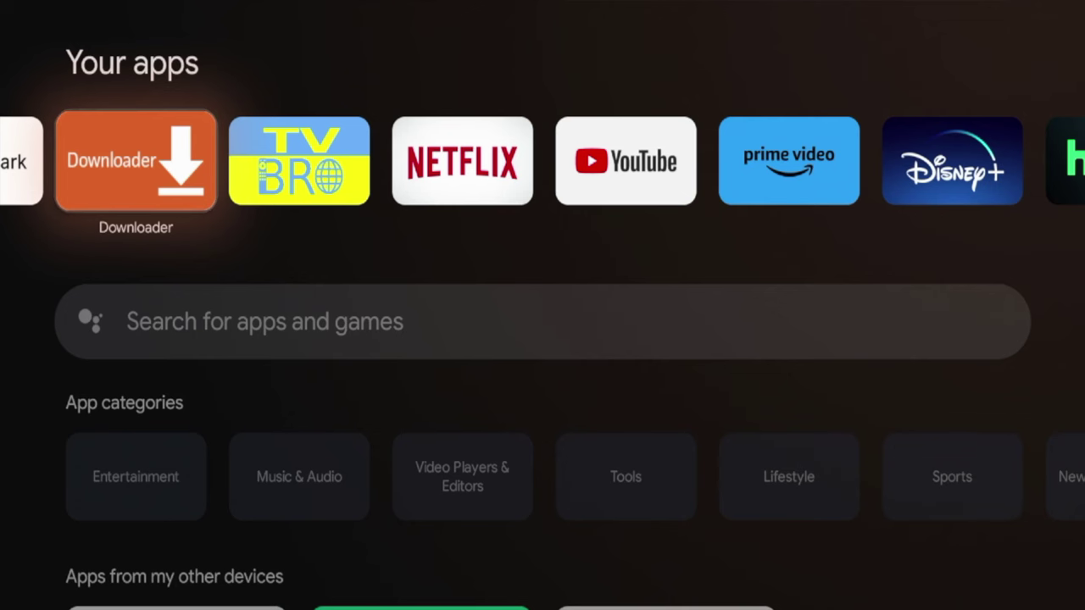
key("Left")
key("Right")
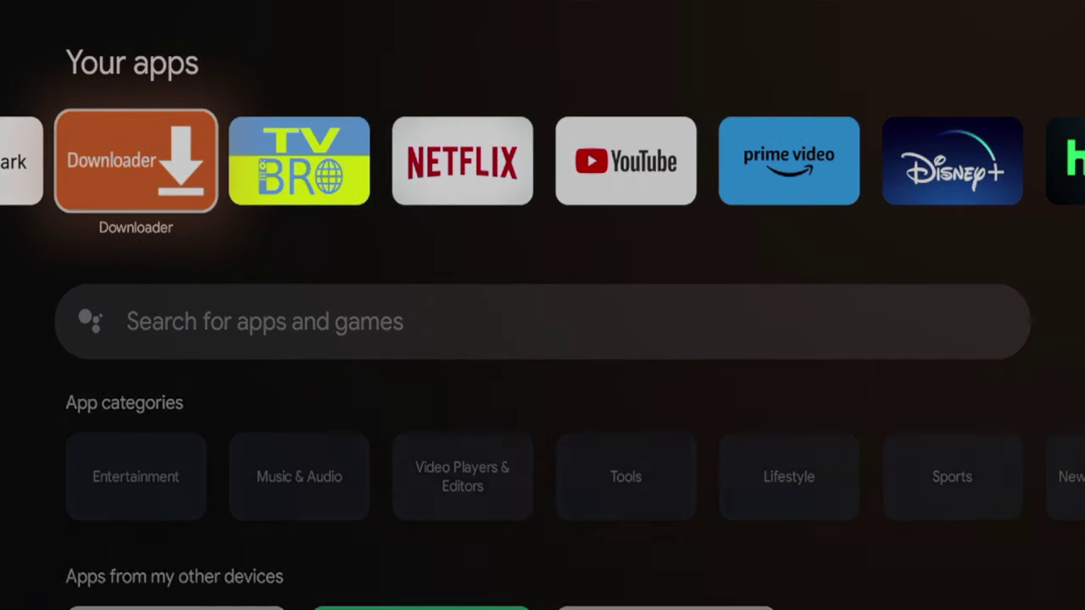
key("Return")
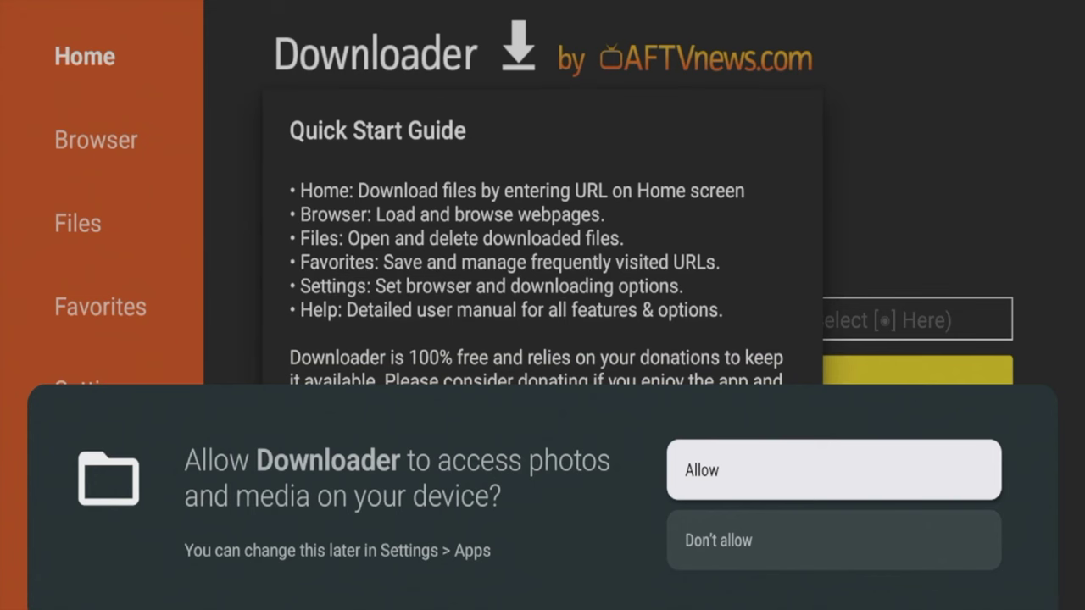
Allow Downloader to access photos and media on the device, and dismiss the Quick Start Guide
key("Return")
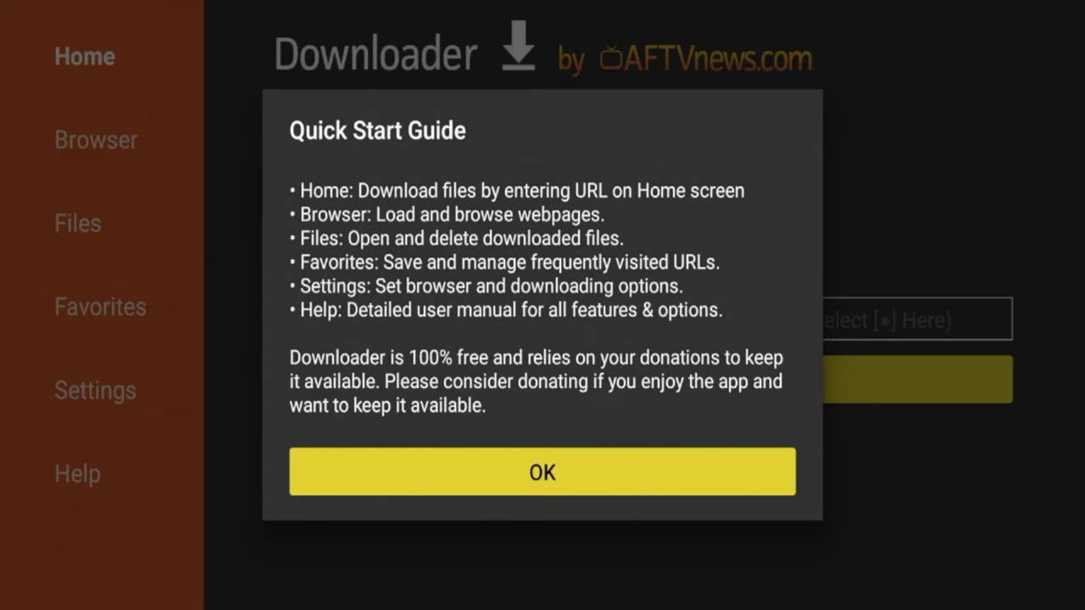
key("Return")
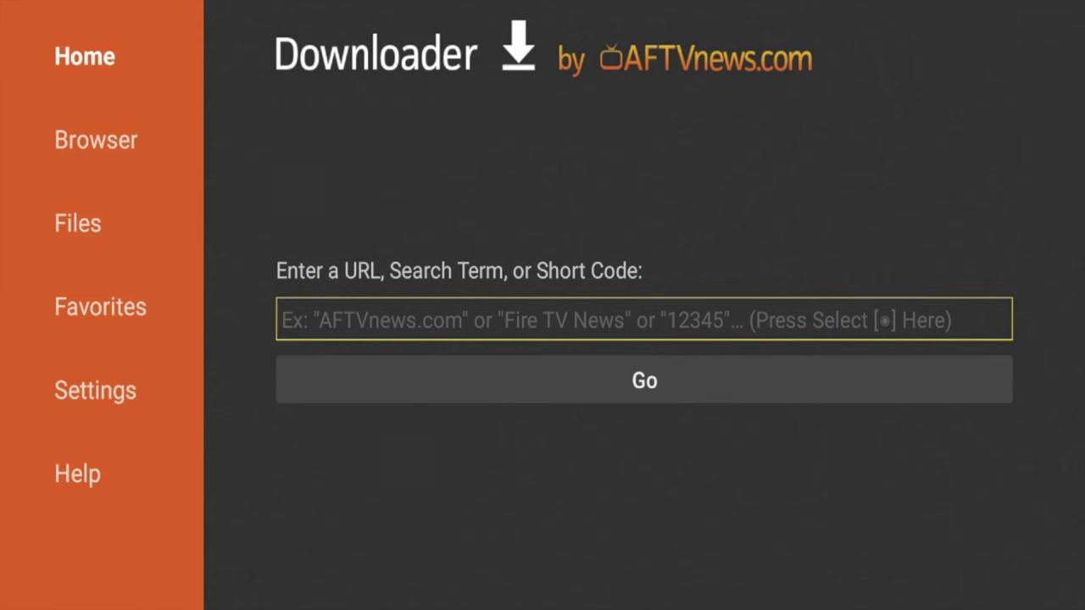
key("Down")
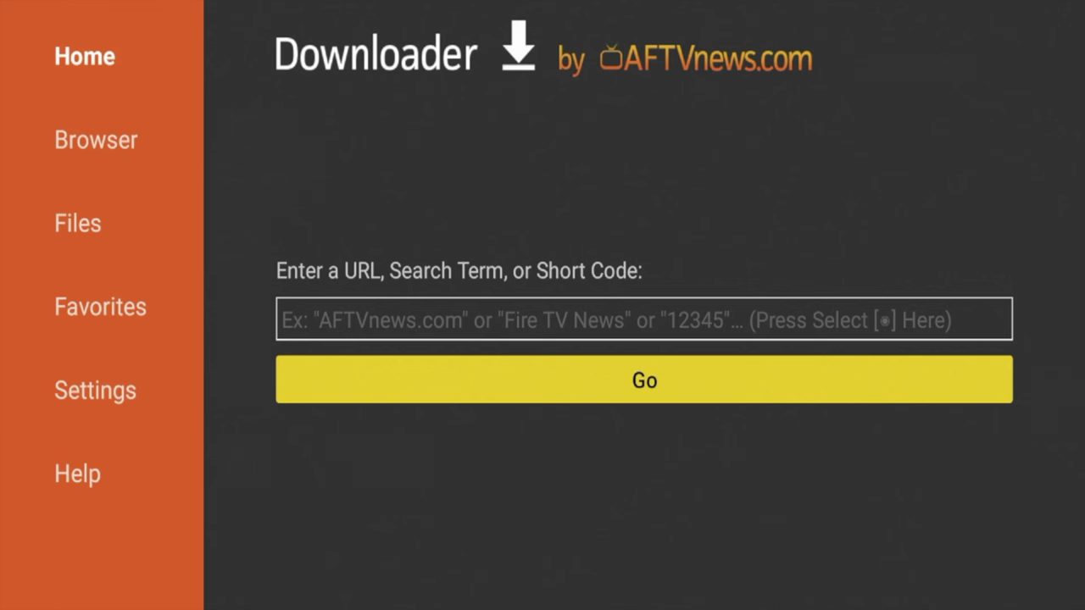
key("Up")
key("Down")
key("Up")
key("Down")
key("Up")
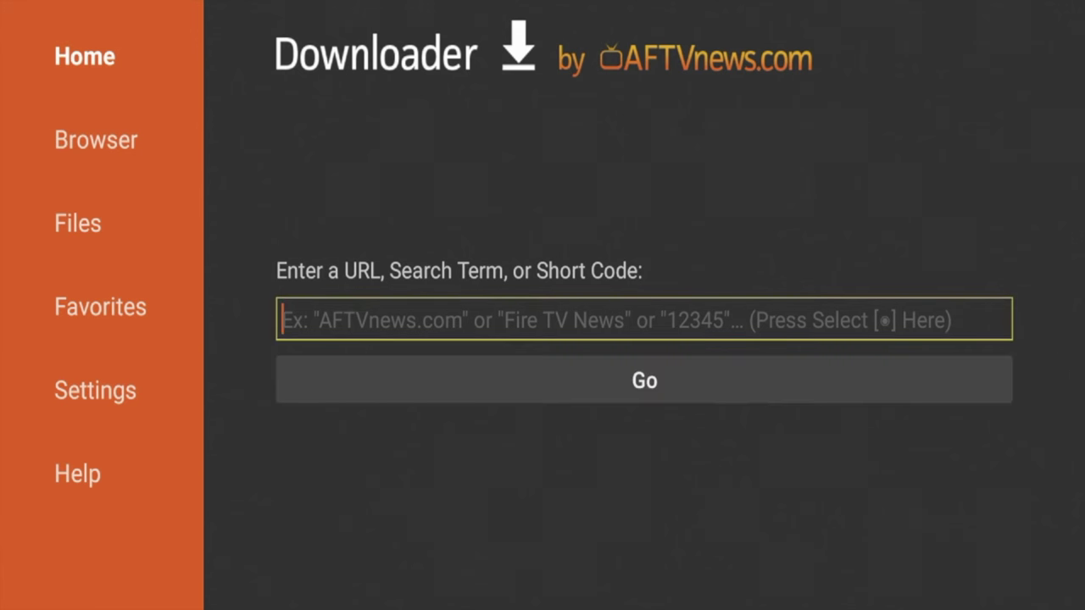